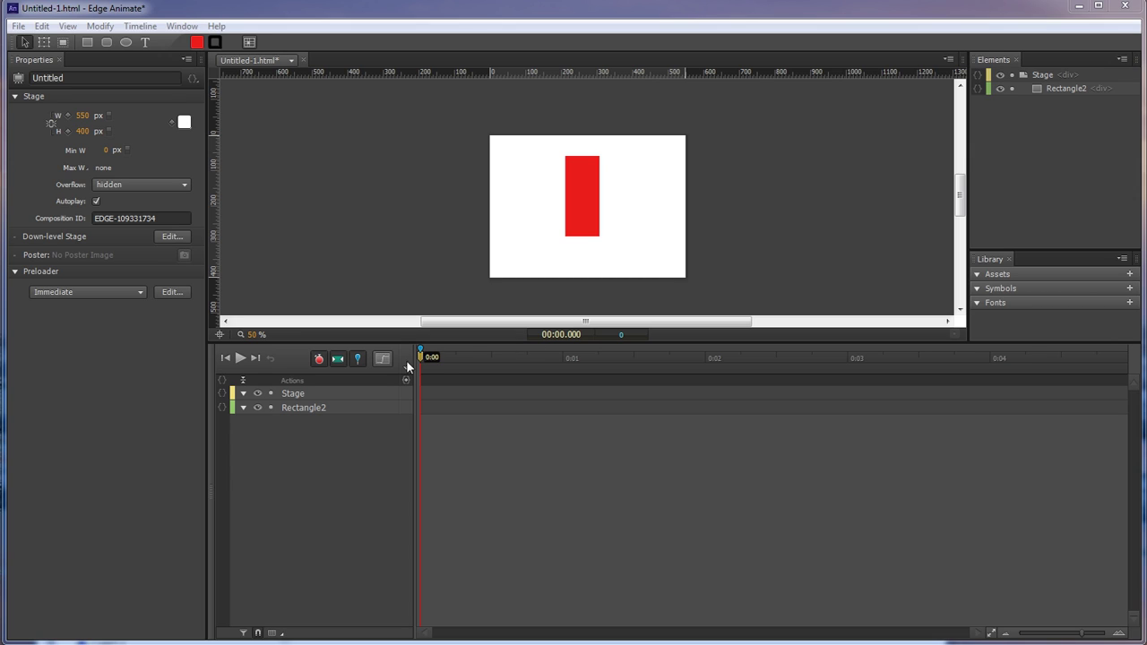
Step: Pin the playhead and drag the pin to +0.5 s for a half-second span from 0:00
left_click(359, 378)
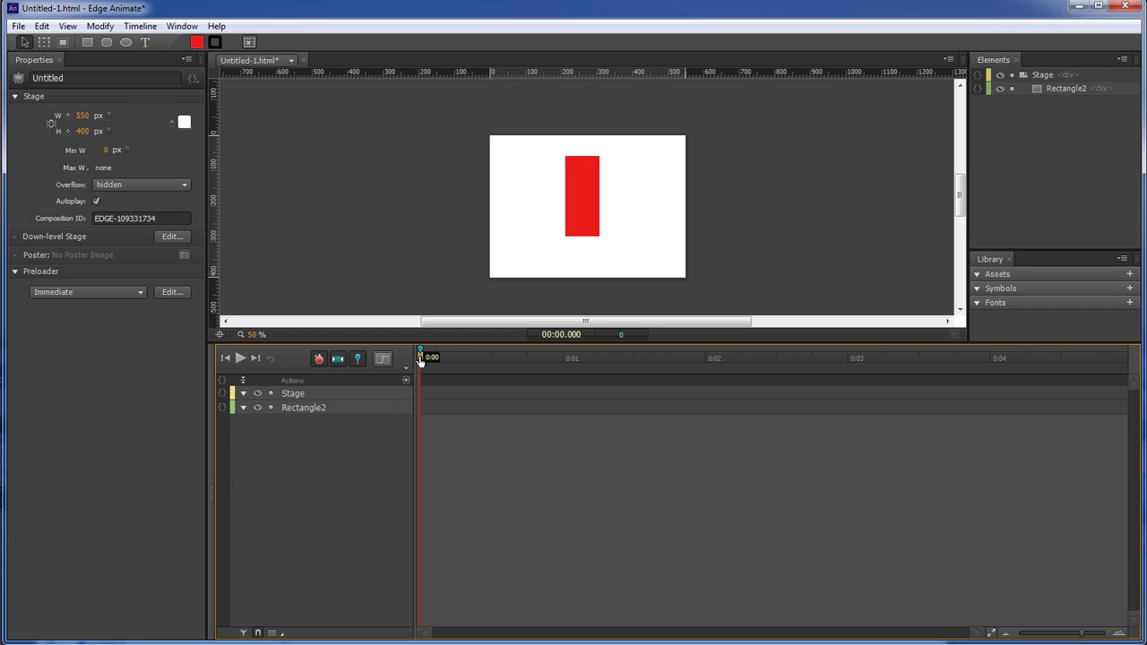
key("p")
key("p")
left_click_drag(420, 358, 495, 358)
Step: Shrink Rectangle2 to 28×66 at 0:00 so it grows to 96×226 by 0:00.500, then preview
left_click(584, 213)
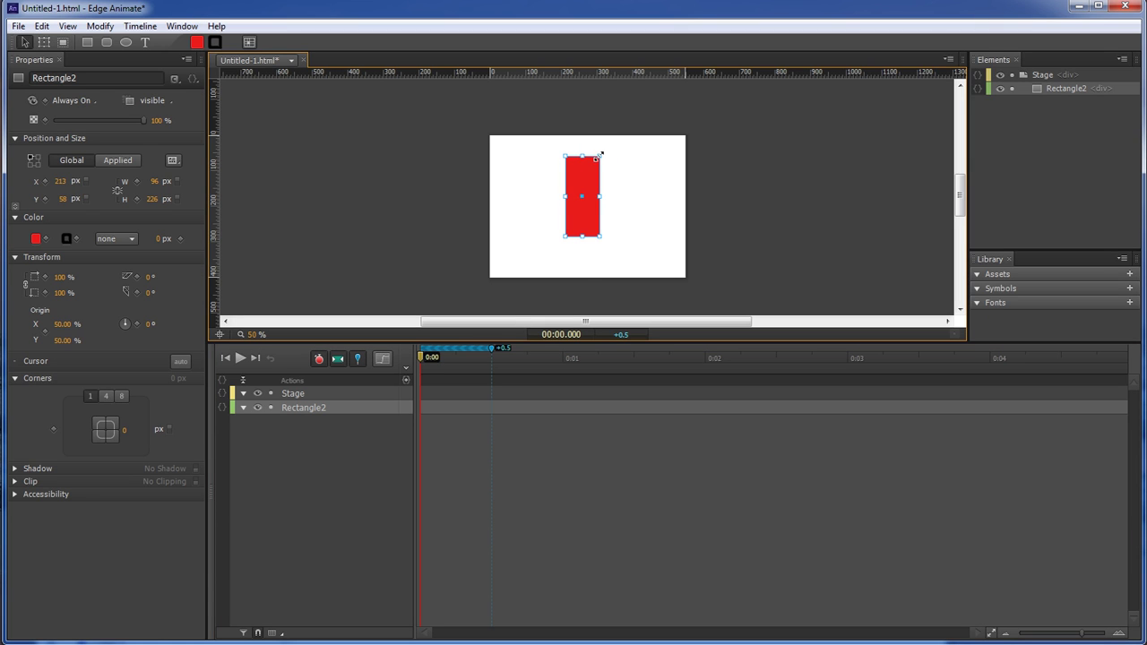
left_click_drag(599, 156, 575, 214)
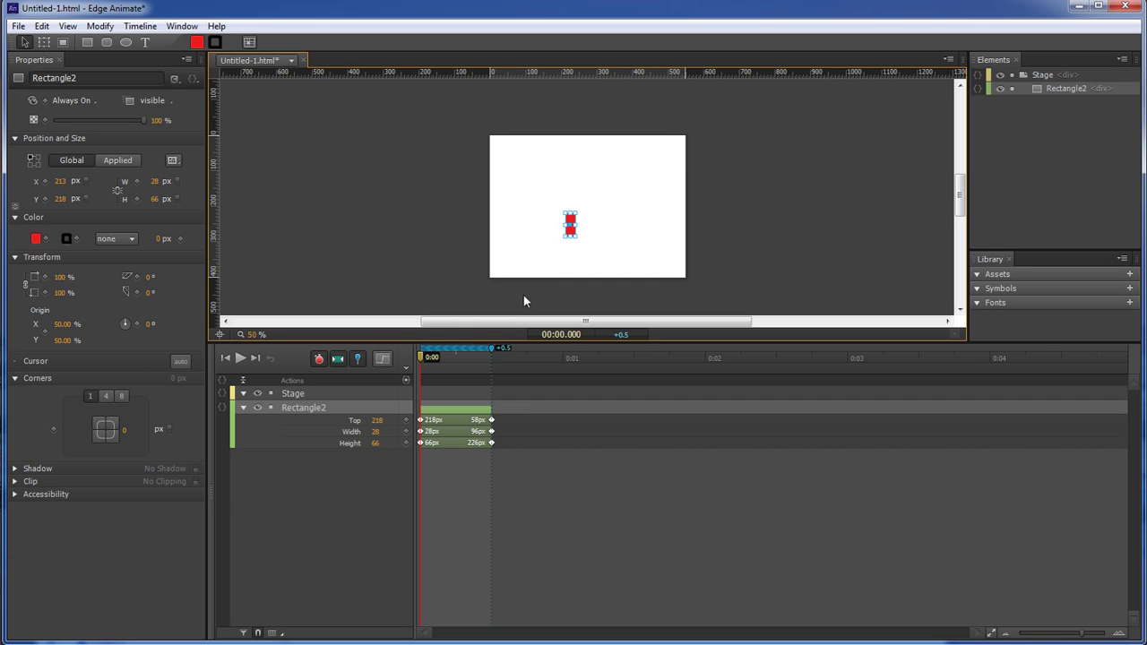
left_click_drag(424, 359, 490, 359)
key("Home")
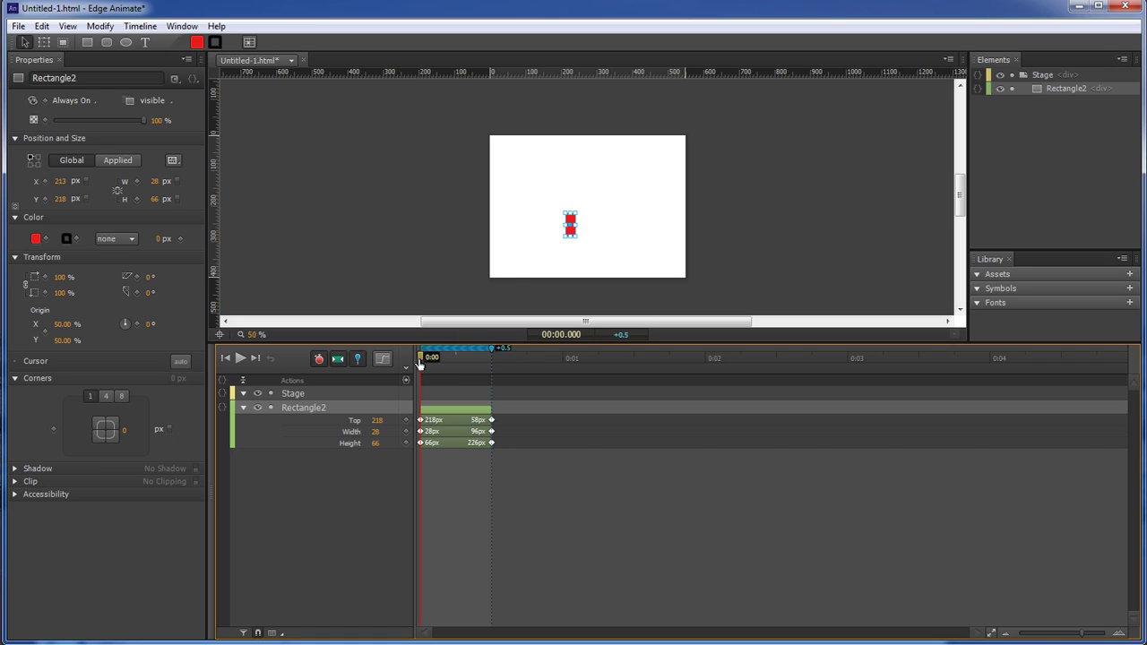
Step: Undo the size keyframes at 0:00.500 and move the pin back to 0:00
mouse_move(421, 357)
left_mouse_down()
mouse_move(492, 359)
mouse_move(418, 358)
left_mouse_up()
key("ctrl+z")
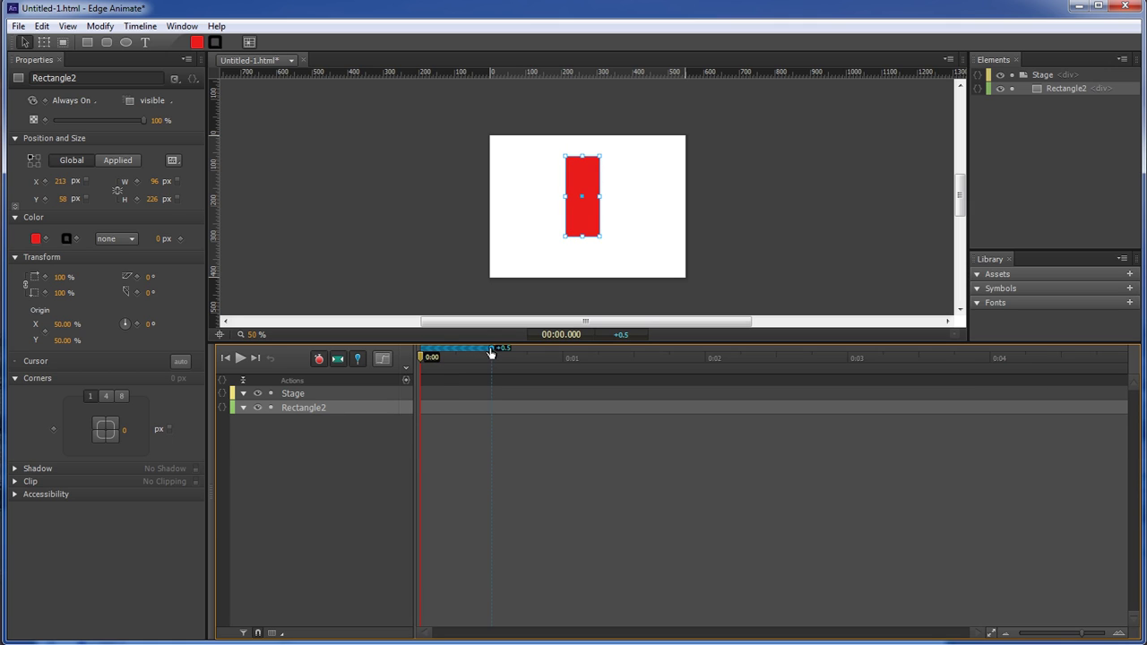
mouse_move(491, 353)
left_mouse_down()
mouse_move(420, 351)
mouse_move(494, 362)
left_mouse_up()
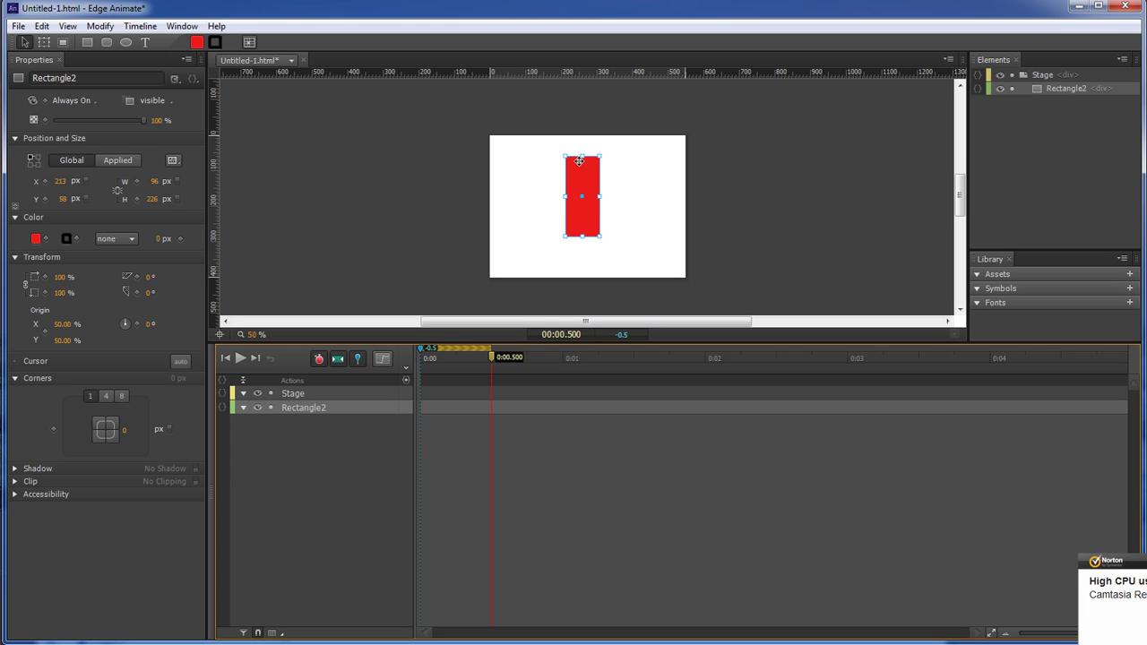
Step: With the Transform tool, tip Rectangle2 to 271° about its bottom-left corner near the stage's lower left
left_click(44, 42)
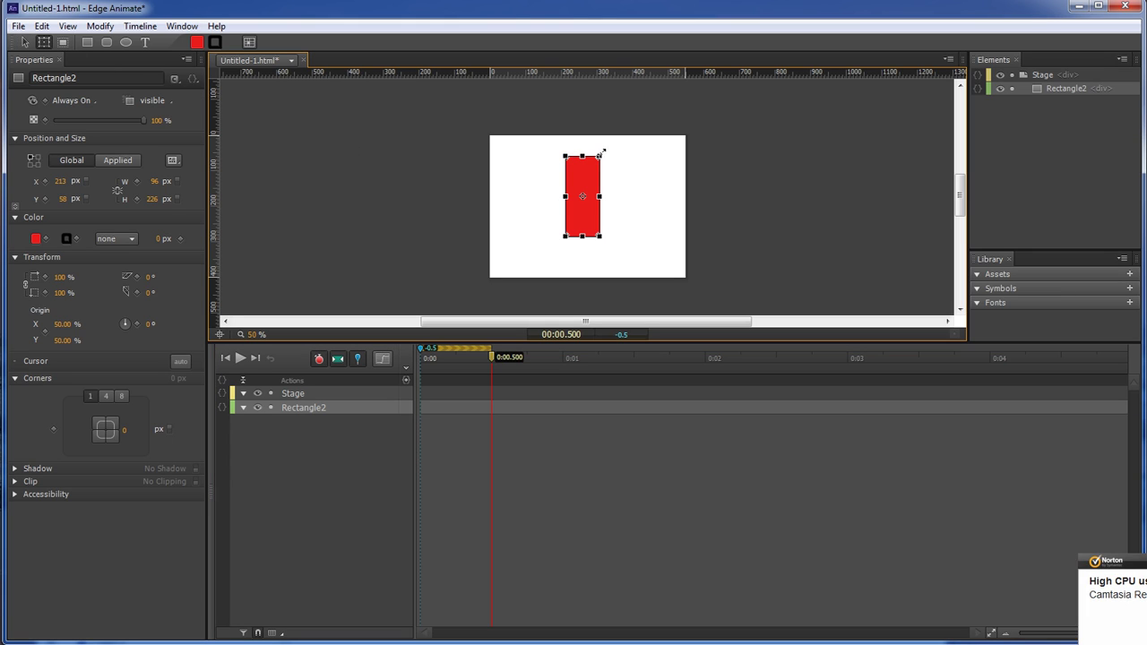
left_click_drag(607, 159, 642, 233)
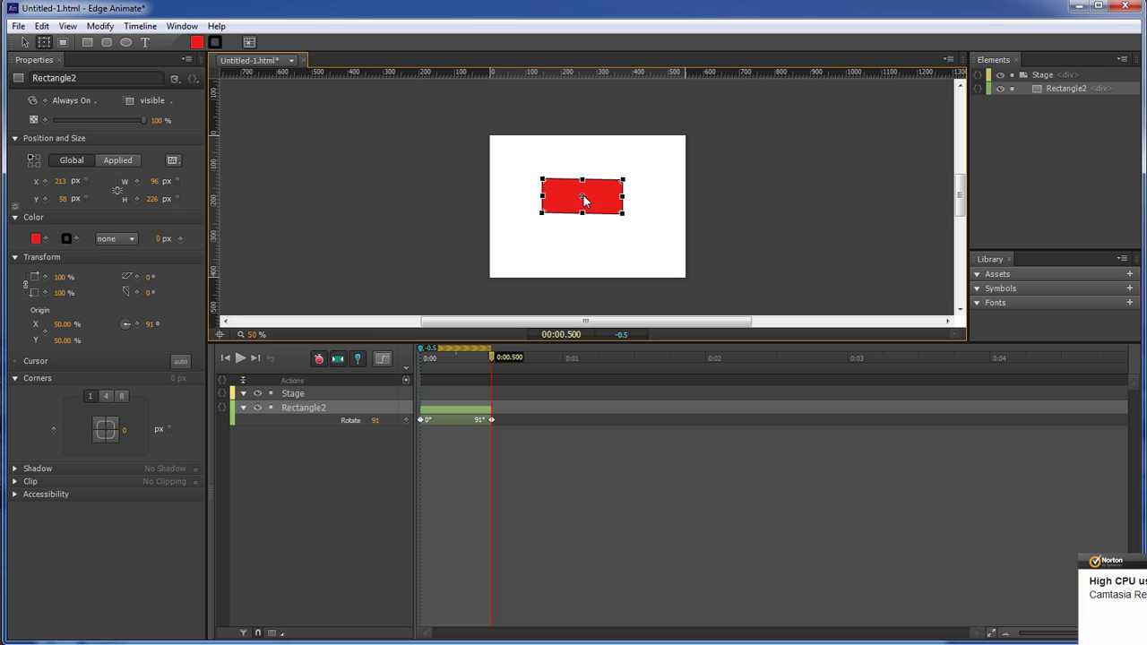
left_click_drag(584, 188, 590, 231)
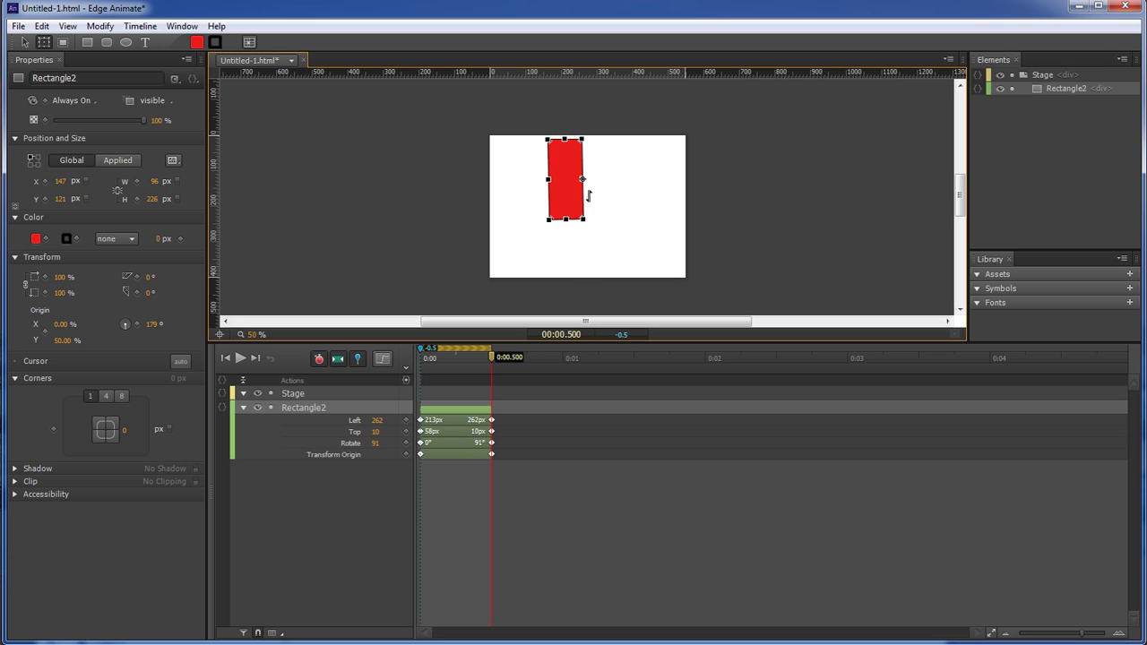
left_click_drag(584, 182, 550, 217)
left_click_drag(591, 146, 625, 253)
mouse_move(553, 216)
left_mouse_down()
mouse_move(561, 229)
mouse_move(605, 234)
mouse_move(549, 263)
left_mouse_up()
Step: Stretch the rectangle's keyframes from 0:00.500 to 0:01 and return to the start
left_click(502, 465)
left_click(489, 409)
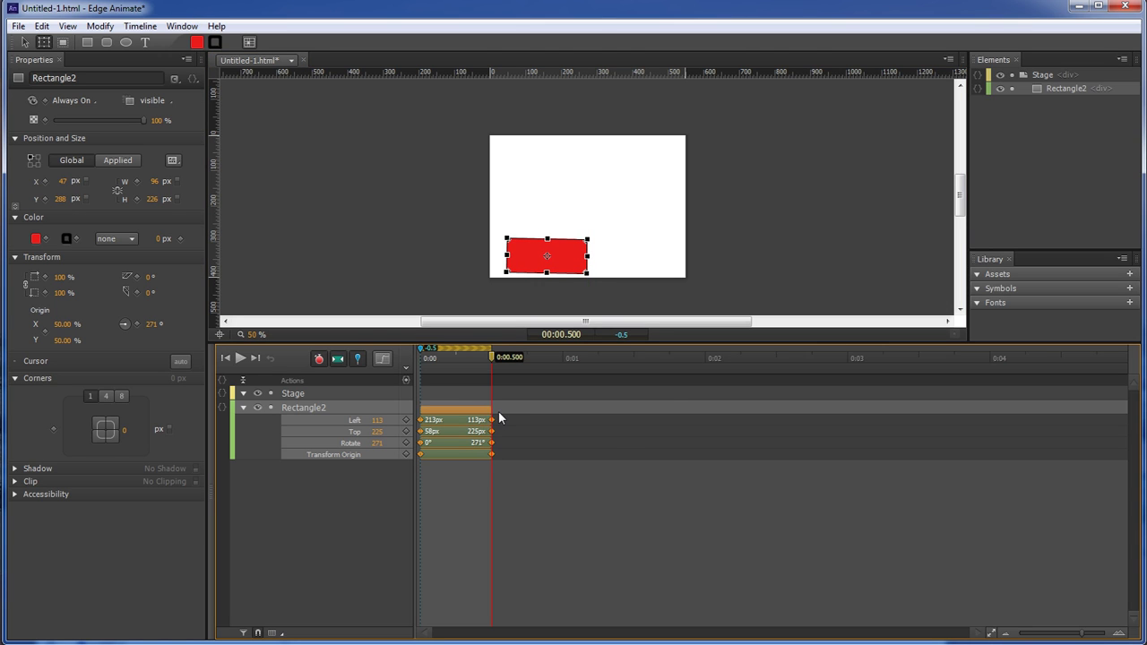
left_click_drag(492, 424, 563, 421)
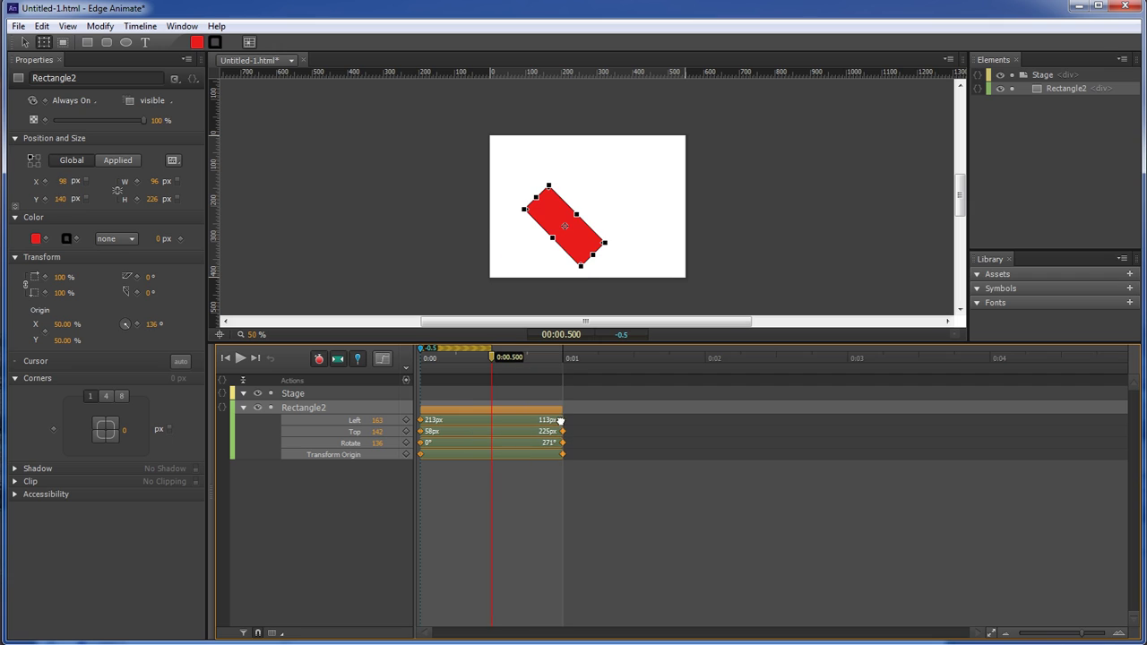
left_click(612, 520)
left_click_drag(499, 356, 422, 357)
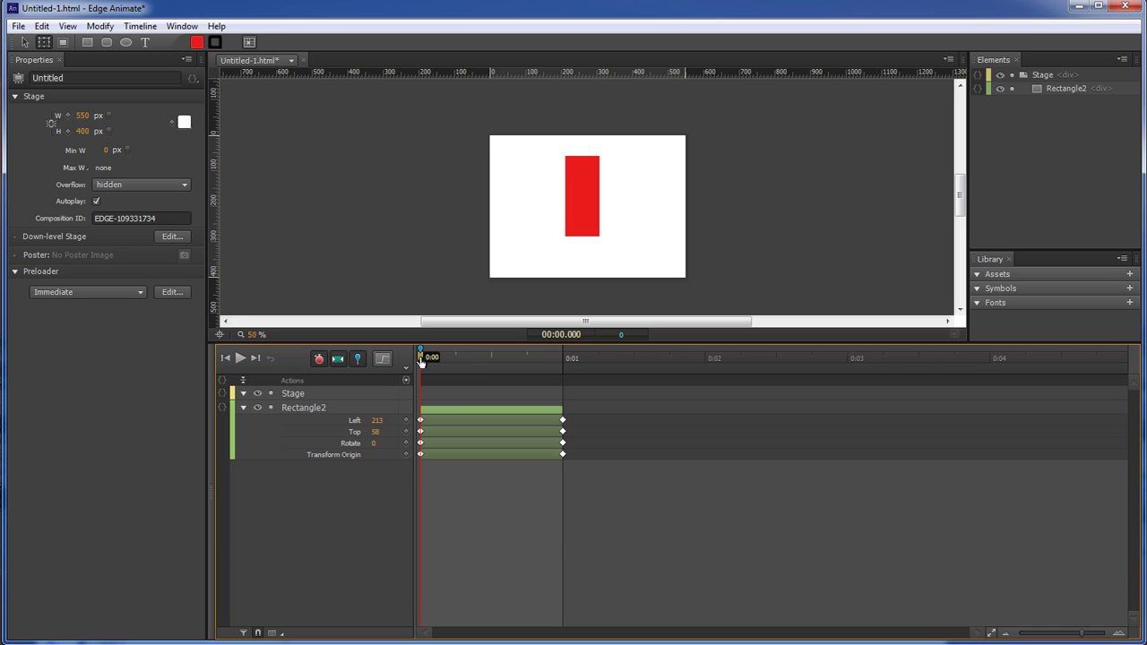
Step: Scrub through 0–1 s to preview the tip, unpin, and move the playhead to about 0:01.075
left_click_drag(424, 357, 562, 364)
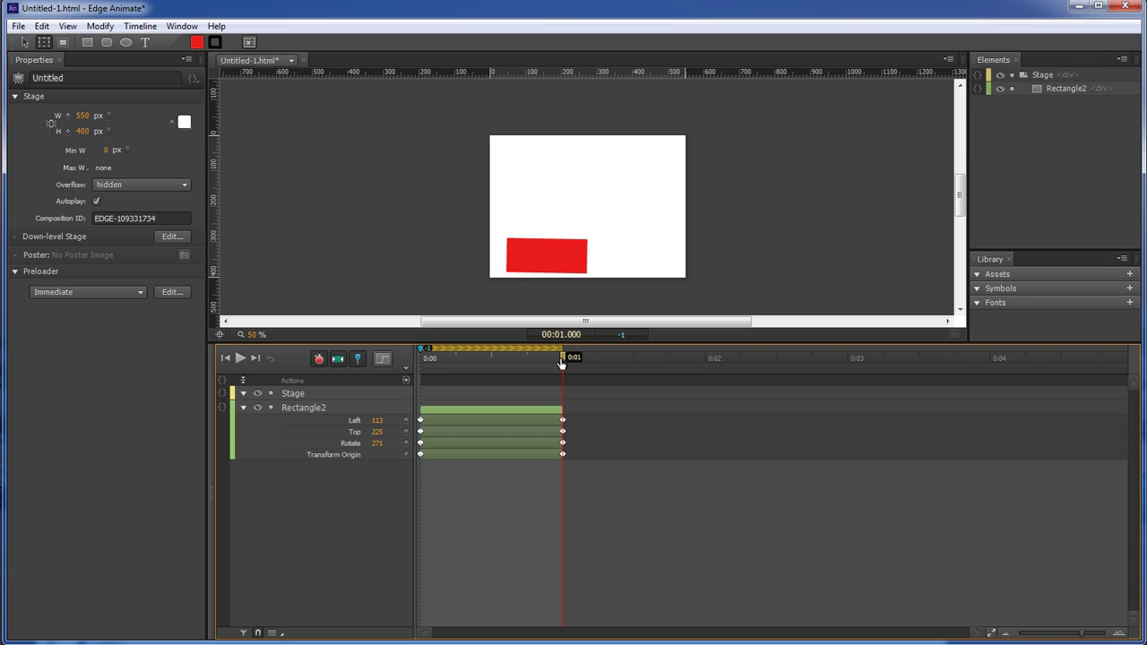
left_click_drag(562, 362, 419, 358)
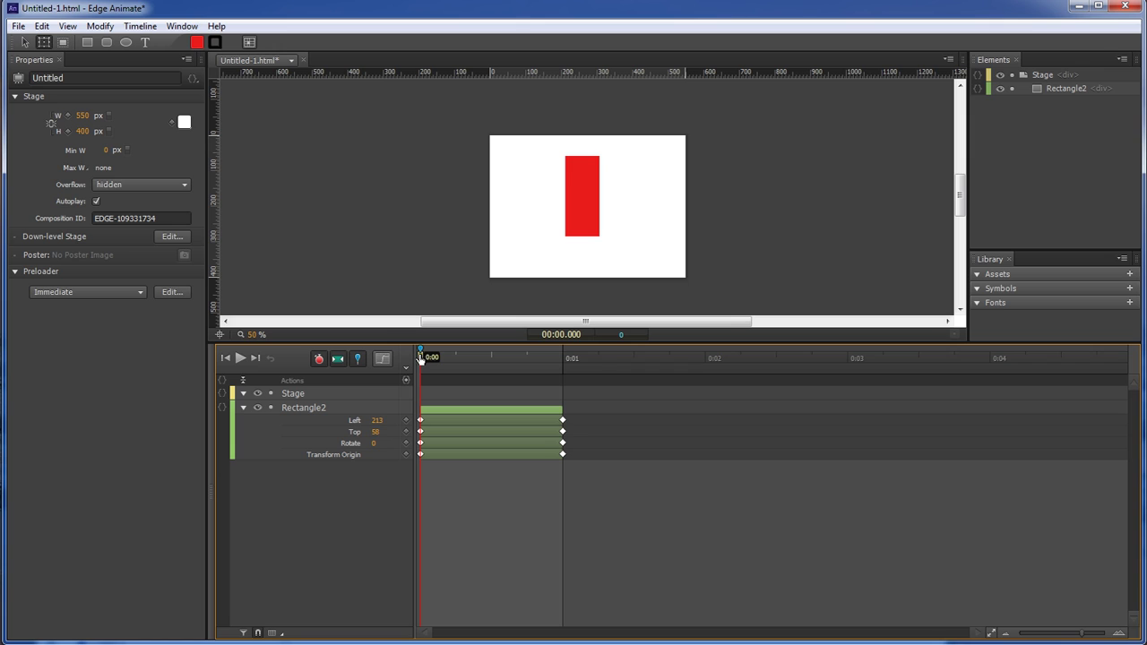
left_click_drag(420, 357, 563, 361)
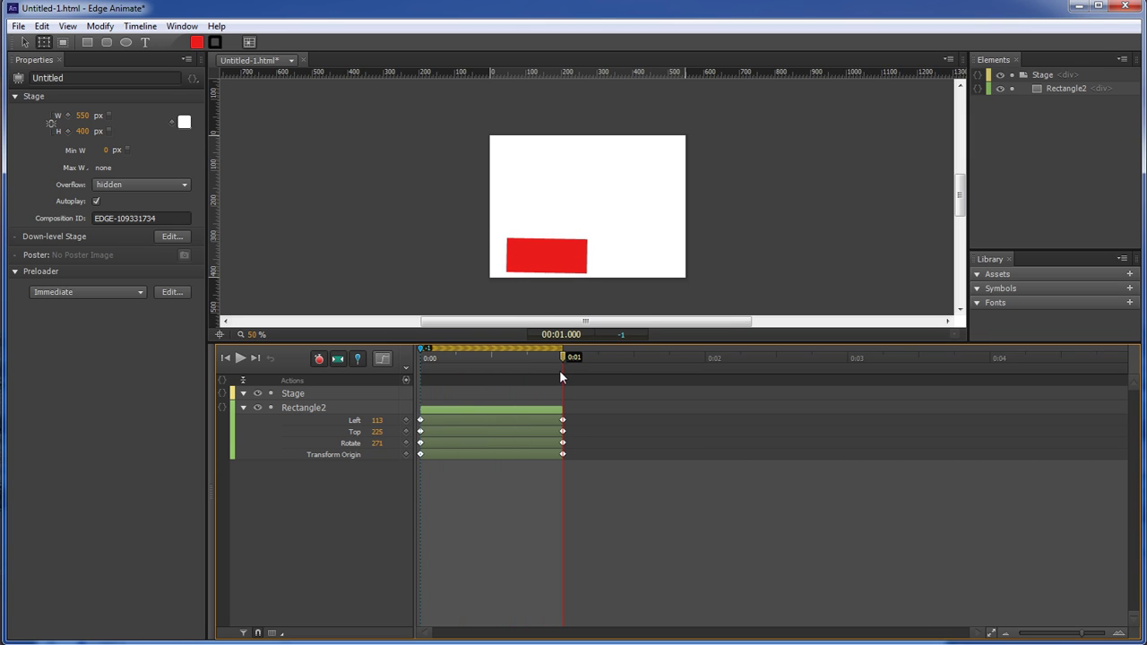
key("p")
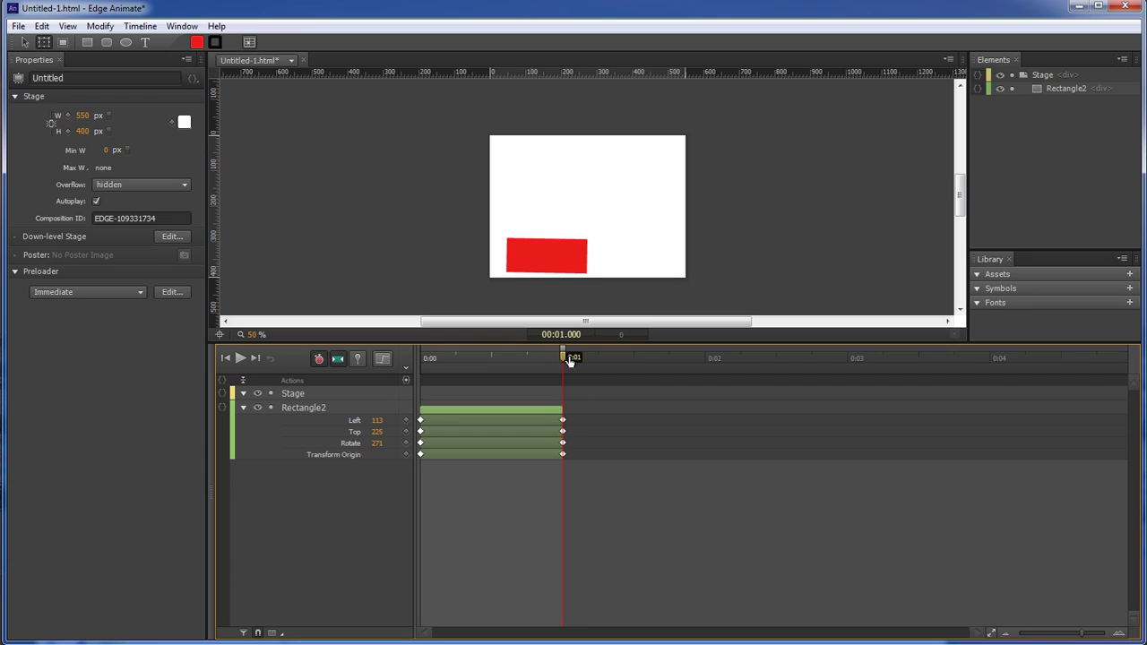
left_click_drag(563, 360, 667, 359)
Step: Pin at 0:01.075 and swing Rectangle2 to Left 209, Top 44, upright at 360° by 0:01.750
key("p")
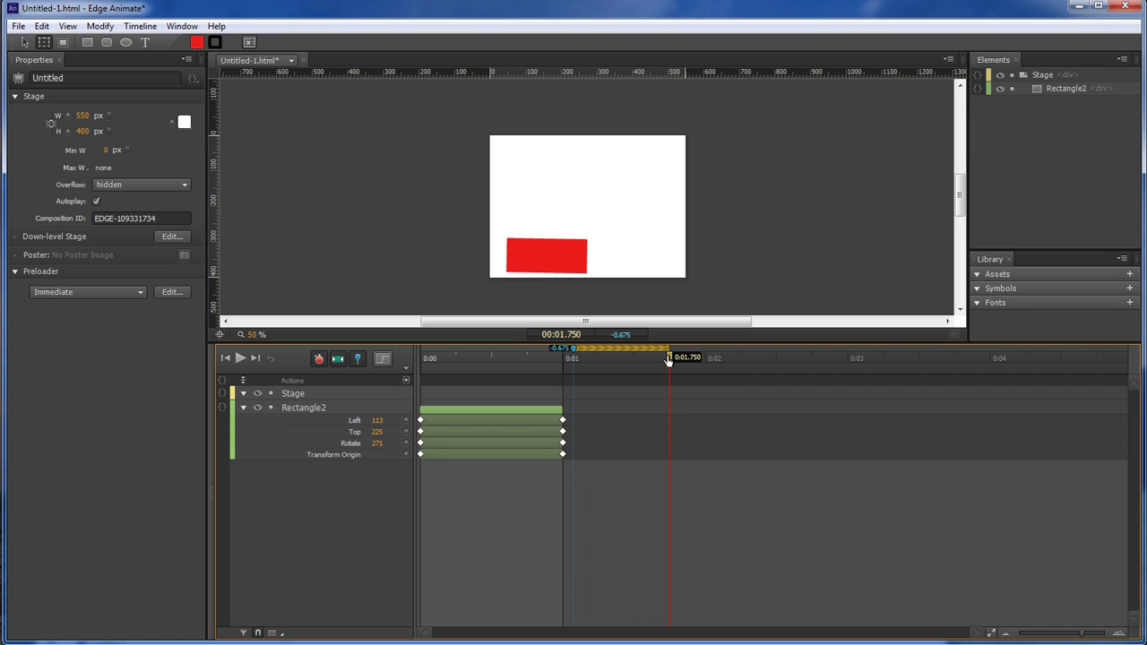
left_click(548, 258)
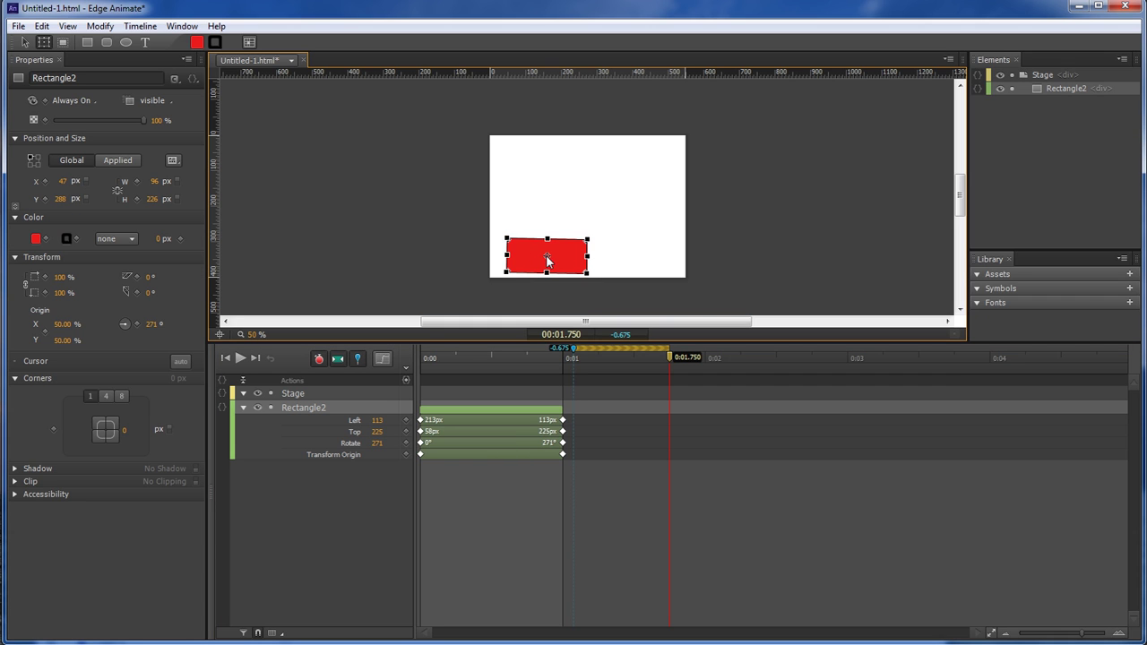
left_click_drag(547, 257, 581, 251)
mouse_move(513, 242)
left_mouse_down()
mouse_move(538, 192)
mouse_move(522, 232)
left_mouse_up()
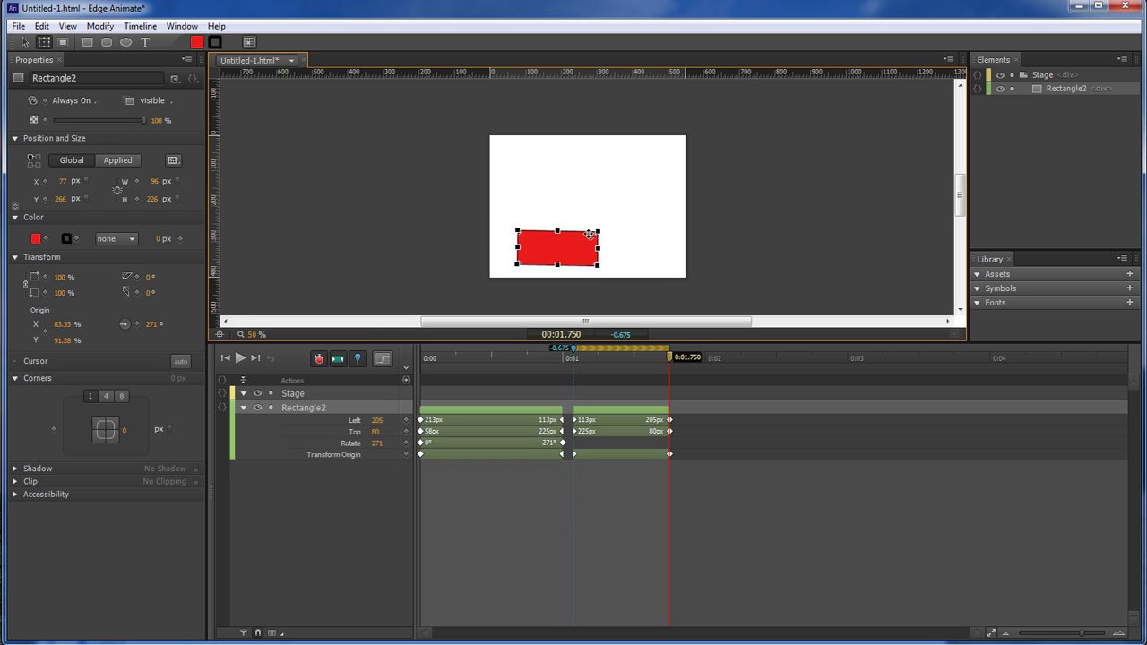
left_click_drag(592, 240, 597, 231)
left_click_drag(517, 229, 607, 186)
left_click(603, 502)
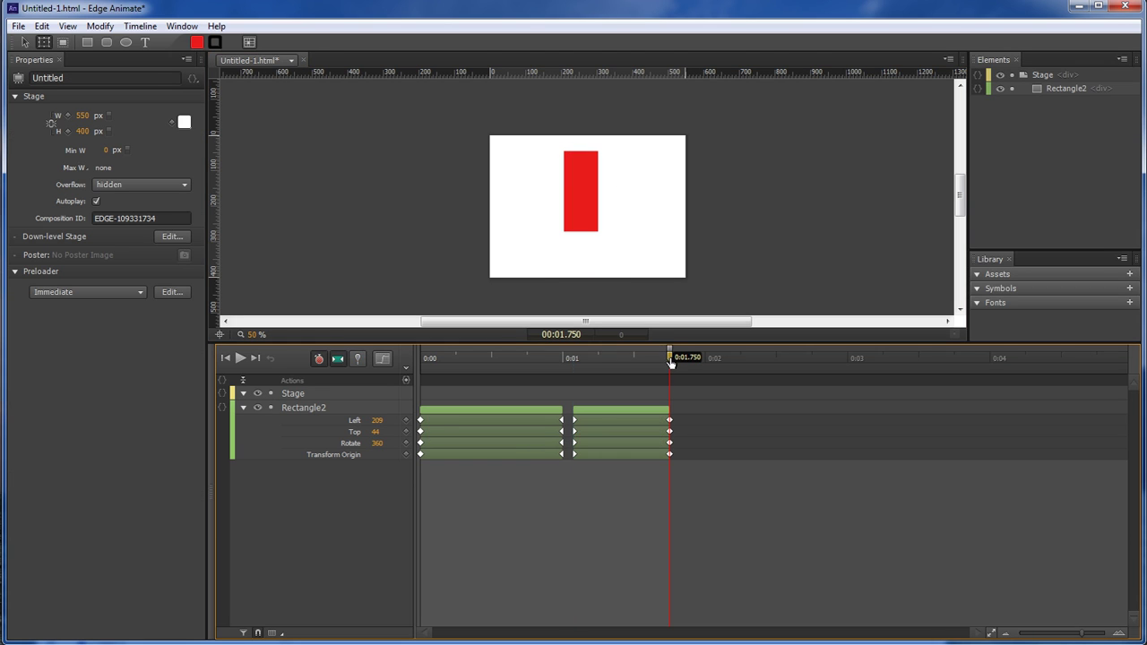
left_click(663, 360)
left_click_drag(578, 363, 672, 369)
Step: Past 1.92 s, rotate Rectangle2 about its bottom-left origin to 453° with the pin at +0.580
mouse_move(689, 360)
left_mouse_down()
mouse_move(701, 371)
mouse_move(713, 354)
mouse_move(777, 353)
left_mouse_up()
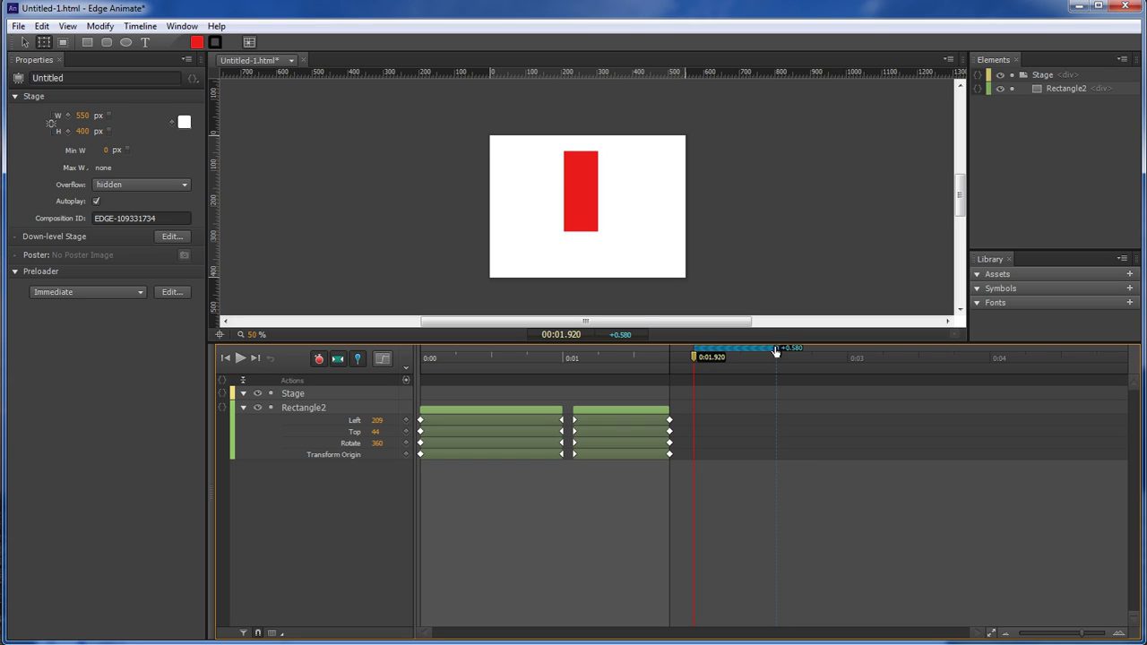
left_click(586, 184)
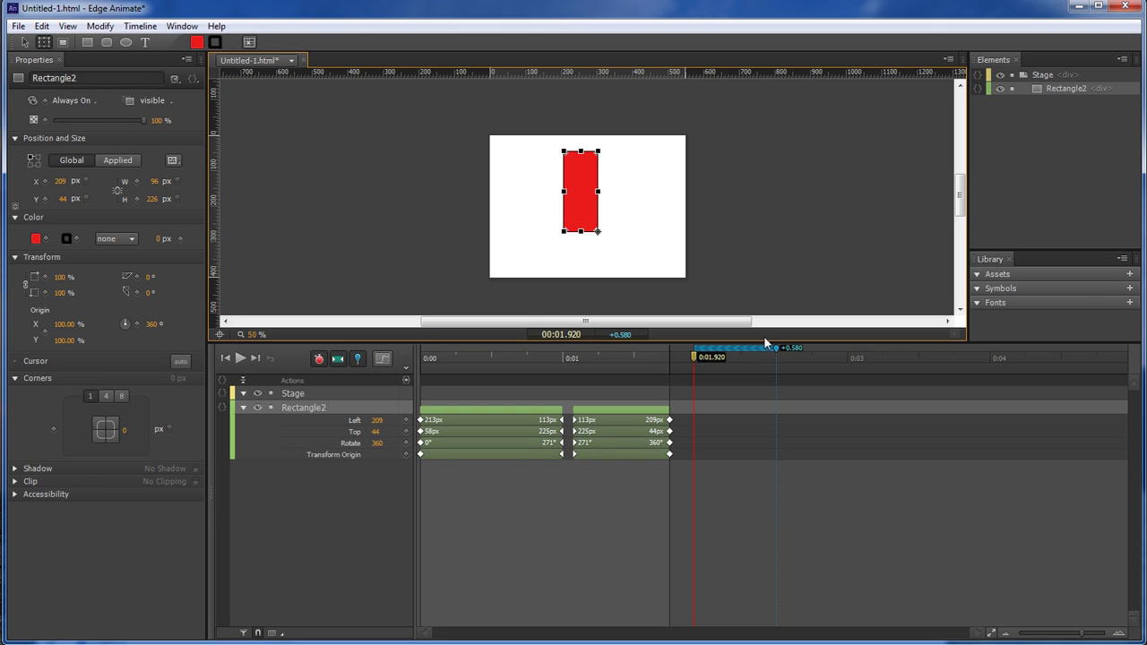
left_click(607, 152)
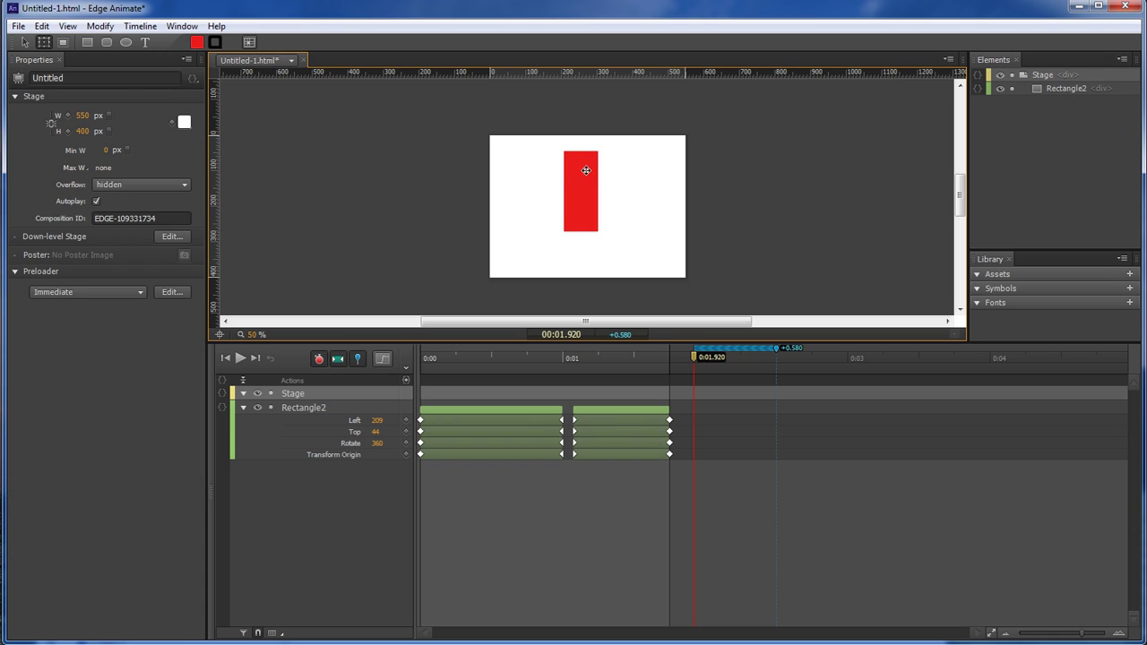
left_click(601, 149)
left_click_drag(605, 156, 684, 252)
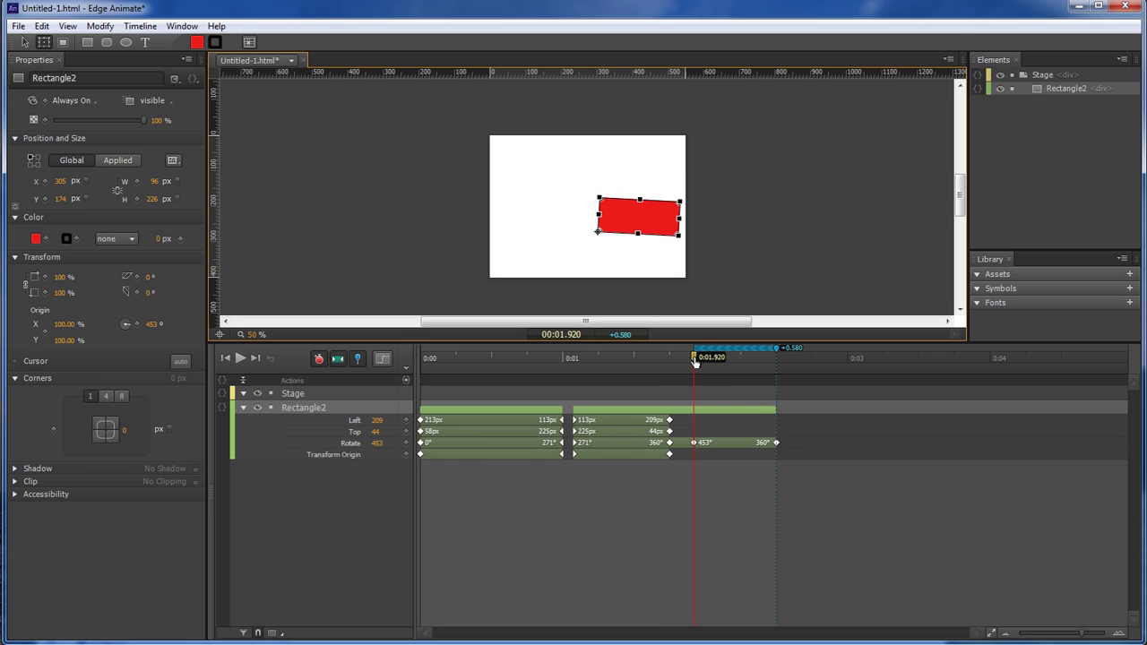
mouse_move(694, 358)
left_mouse_down()
mouse_move(776, 363)
mouse_move(695, 362)
left_mouse_up()
Step: Undo, pin at 0:01.925, and rotate Rectangle2 from 360° to 451° by 0:02.500
key("ctrl+z")
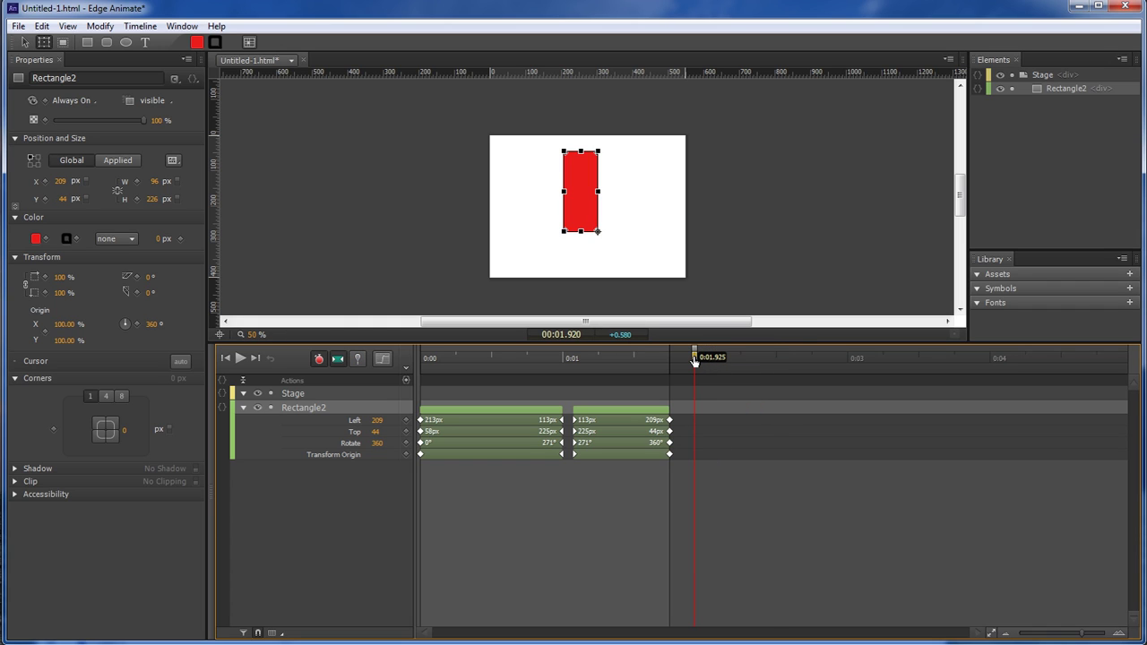
key("p")
left_click_drag(695, 362, 776, 358)
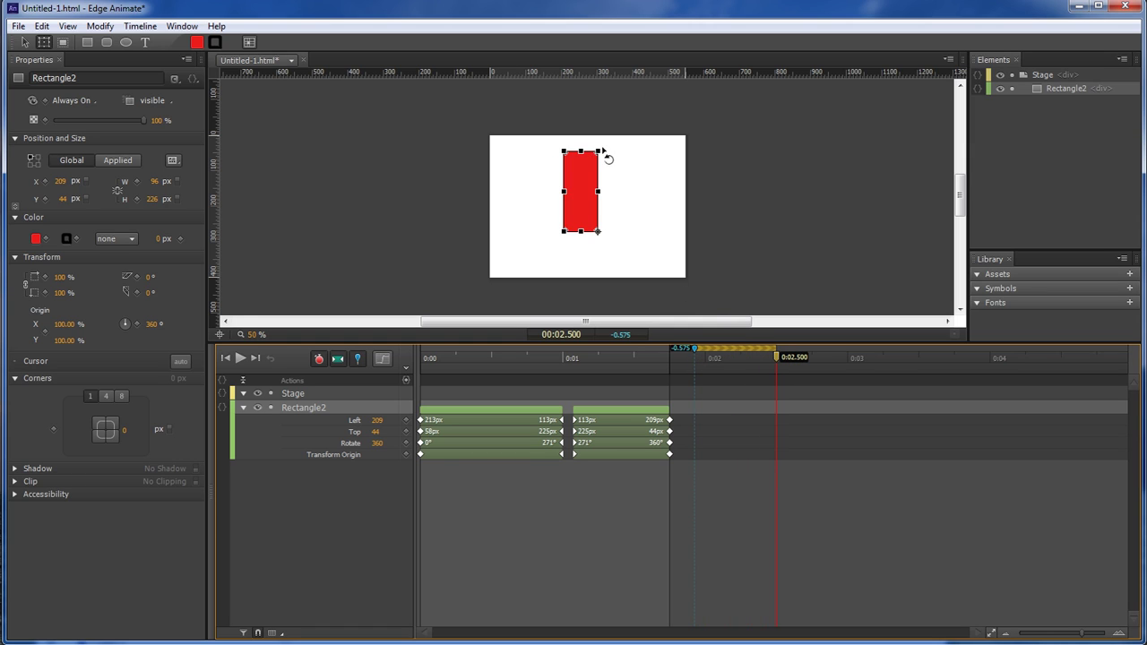
left_click_drag(608, 156, 697, 258)
mouse_move(778, 359)
left_mouse_down()
mouse_move(692, 359)
mouse_move(776, 360)
left_mouse_up()
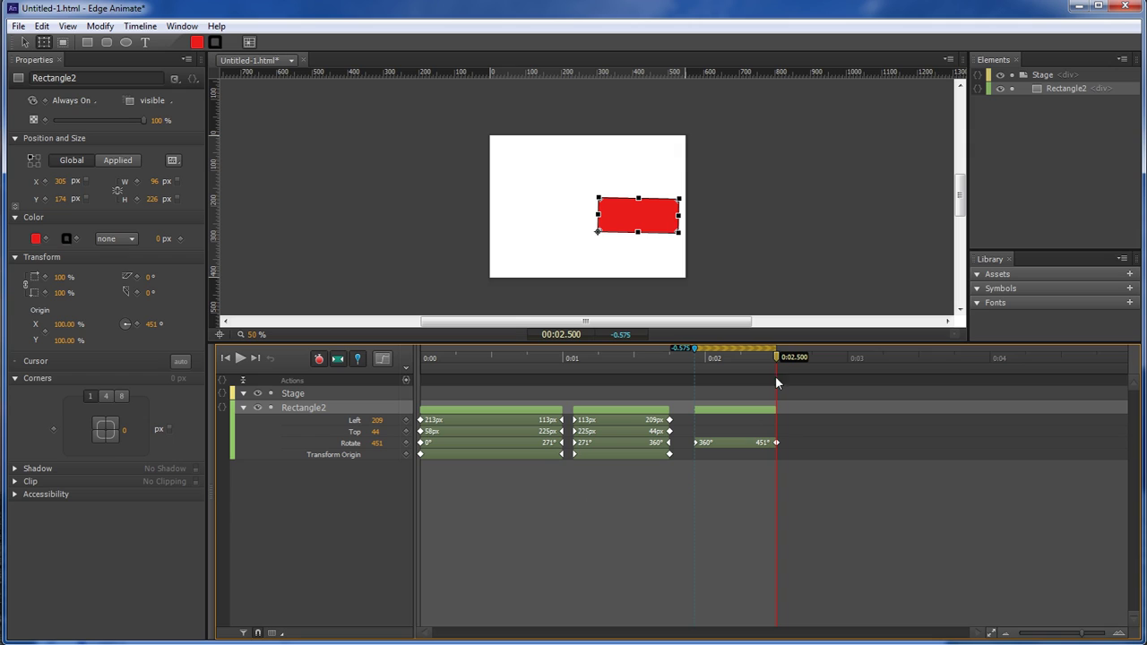
left_click(776, 362)
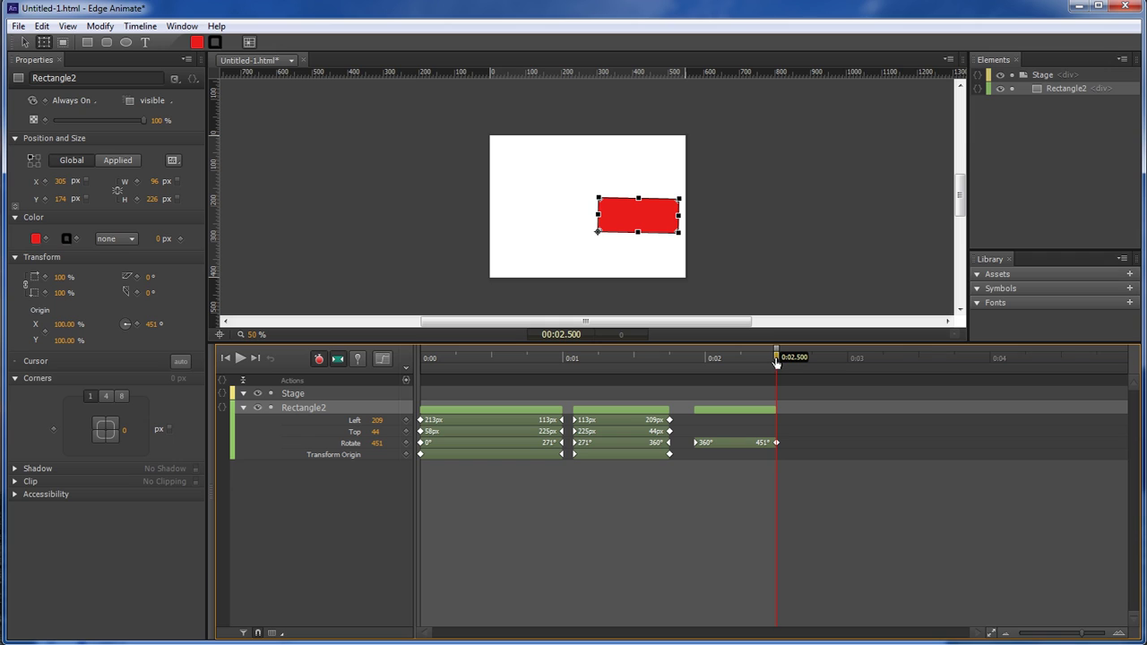
Step: Drag the pinned playhead to 0:03.000, leaving the pin at 0:02.500
left_click_drag(777, 349, 849, 361)
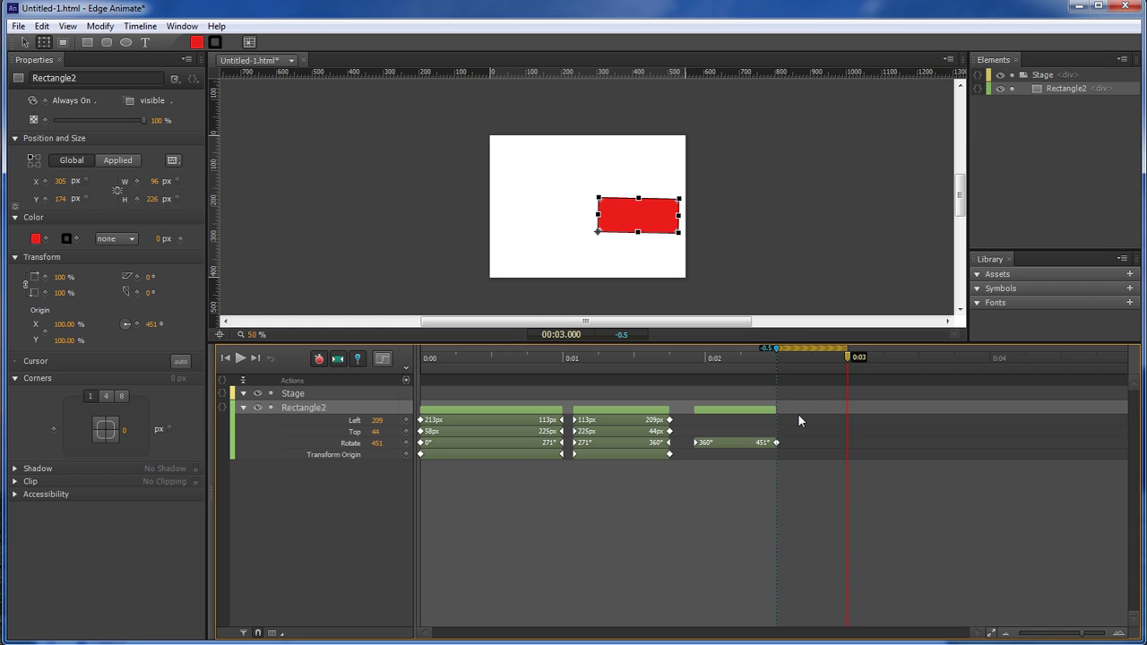